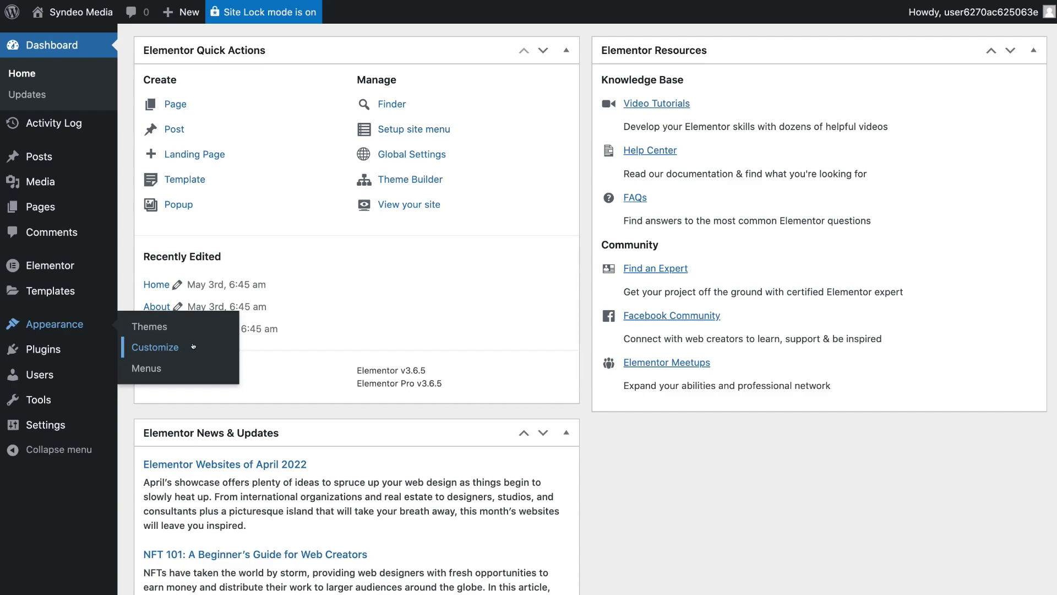
Upload Syndeo Media Logo White.png for the site logo in the theme customizer's Site Identity settings.
click(193, 347)
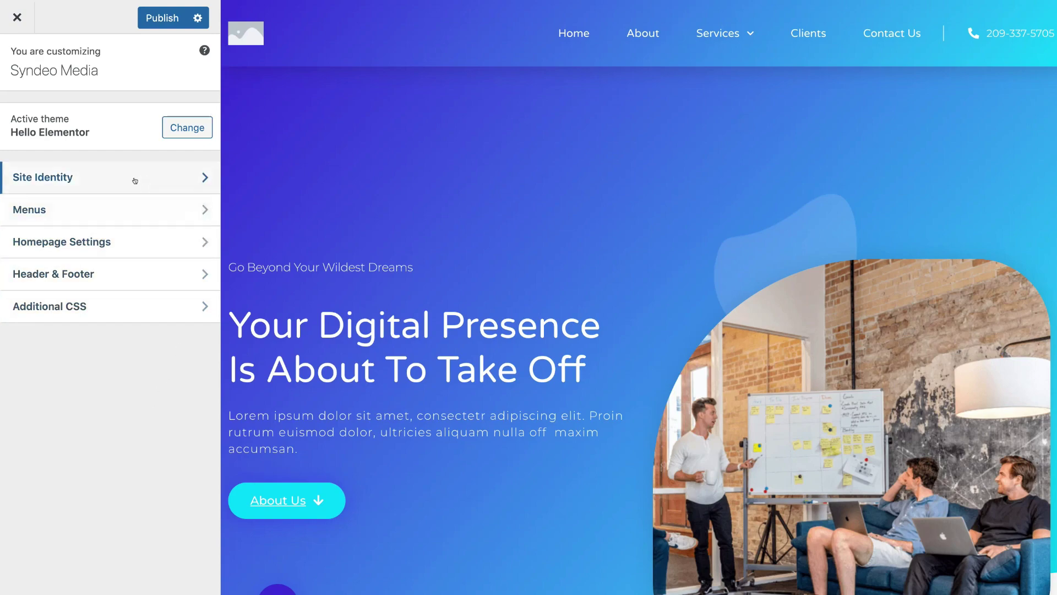
click(172, 179)
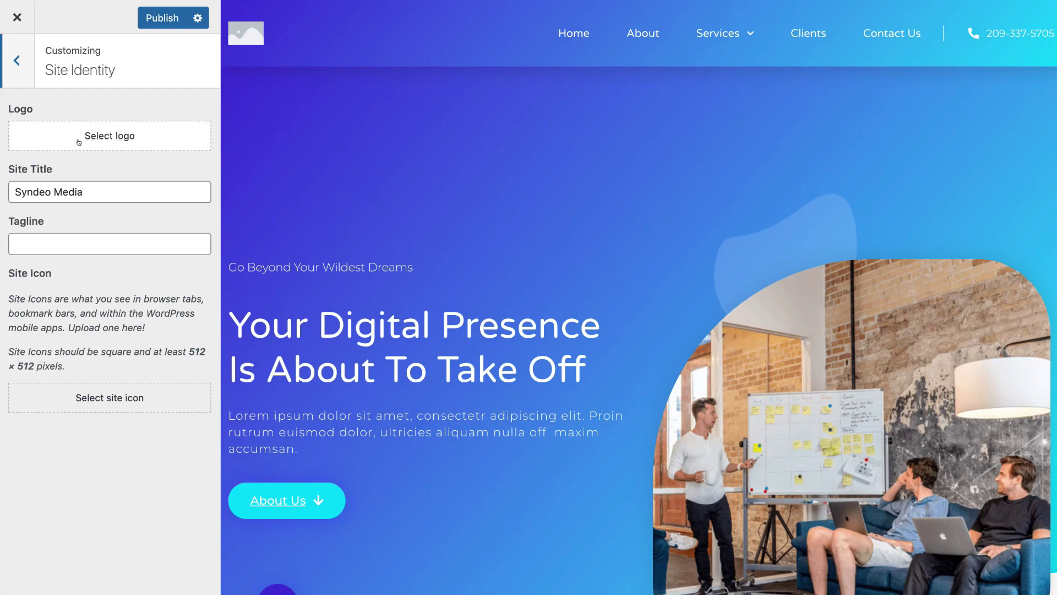
click(130, 142)
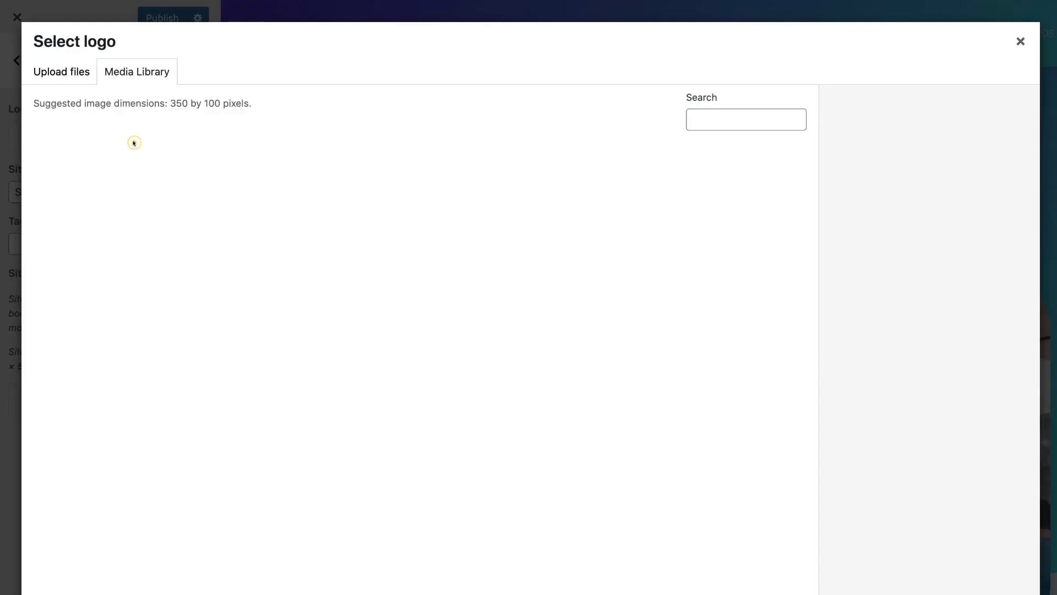
click(53, 72)
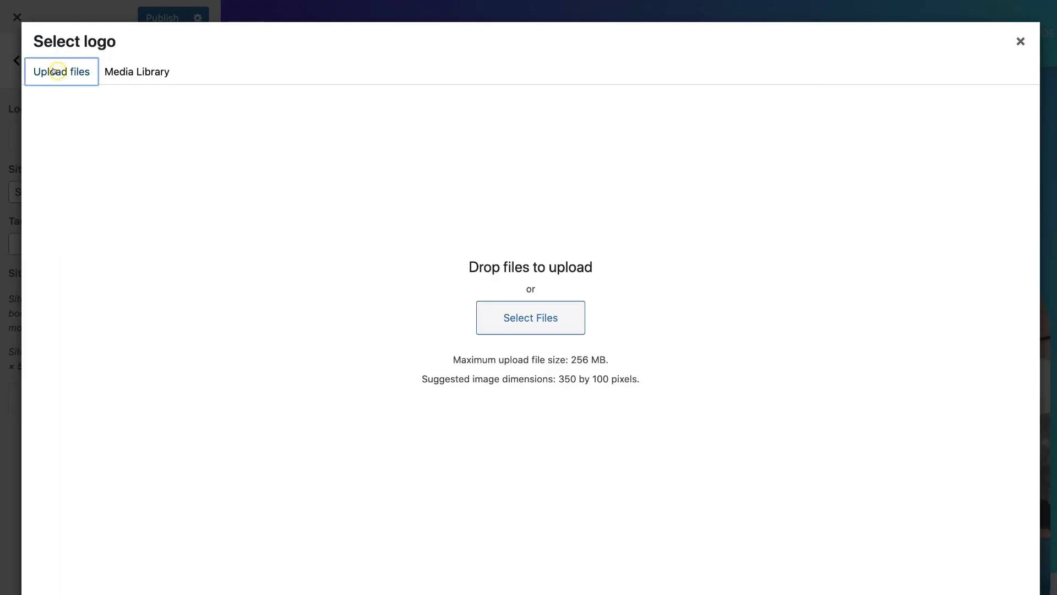
click(528, 324)
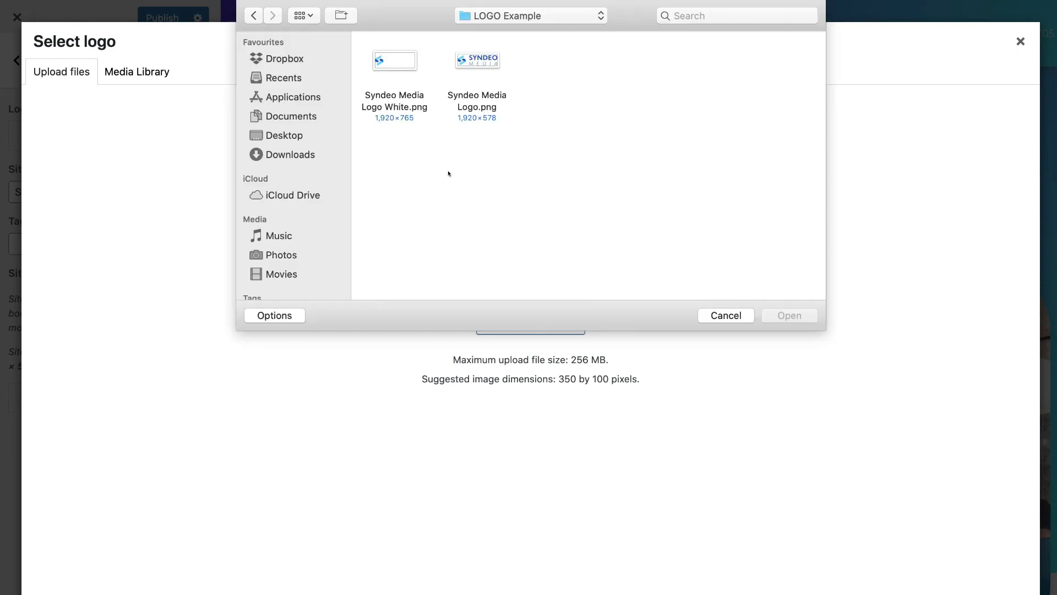
click(399, 101)
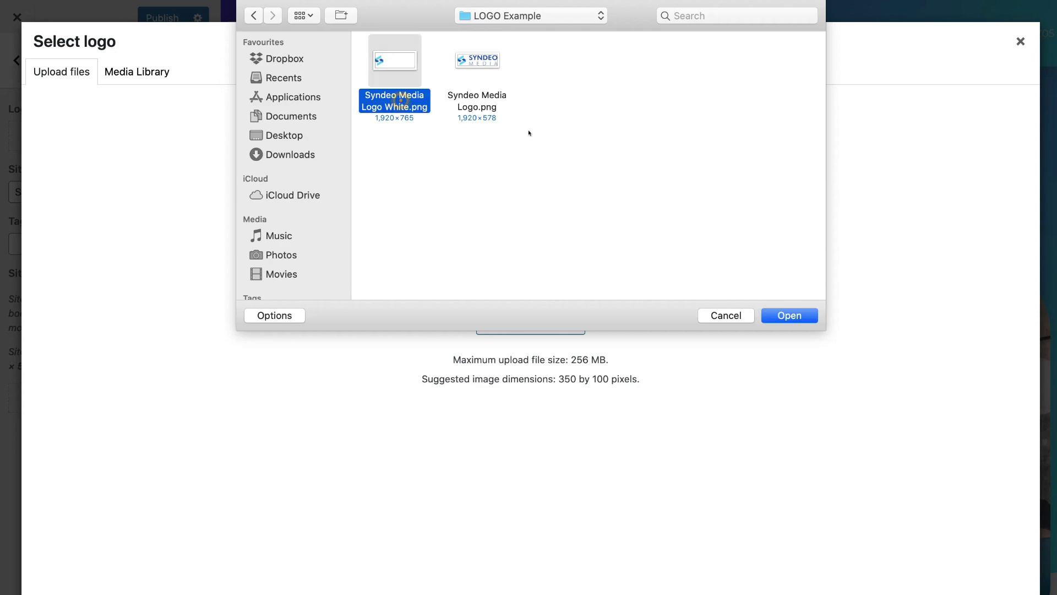
click(788, 315)
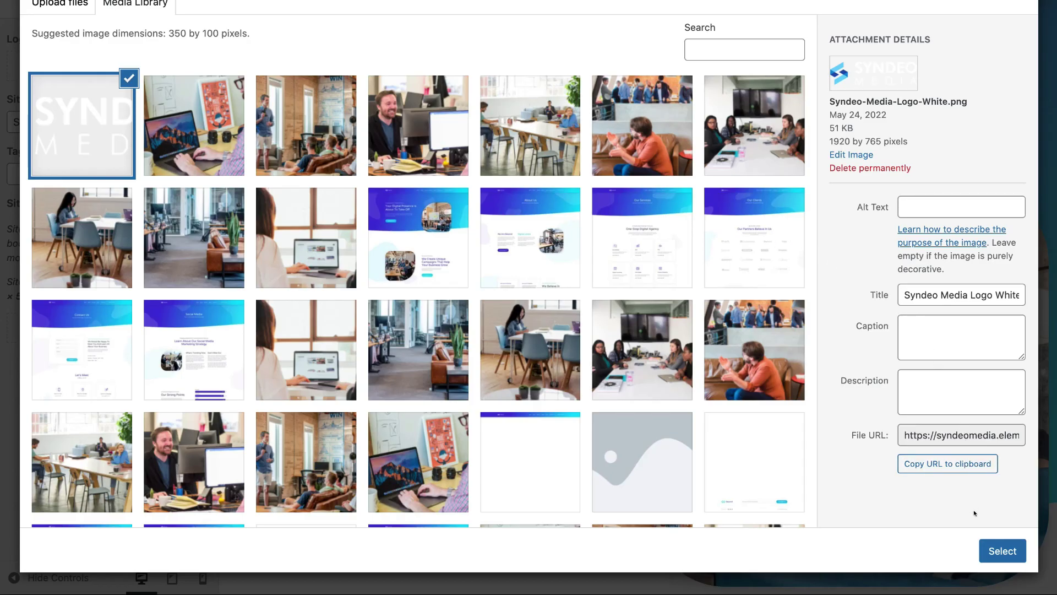
Set the uploaded white logo as the site logo without cropping, and publish the change before leaving the customizer.
click(989, 549)
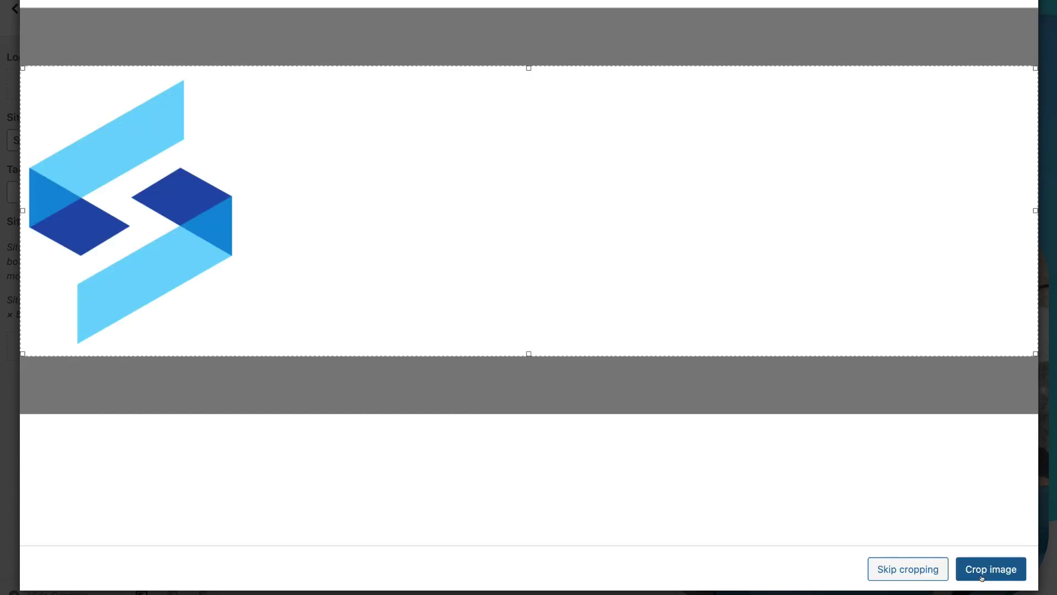
click(908, 570)
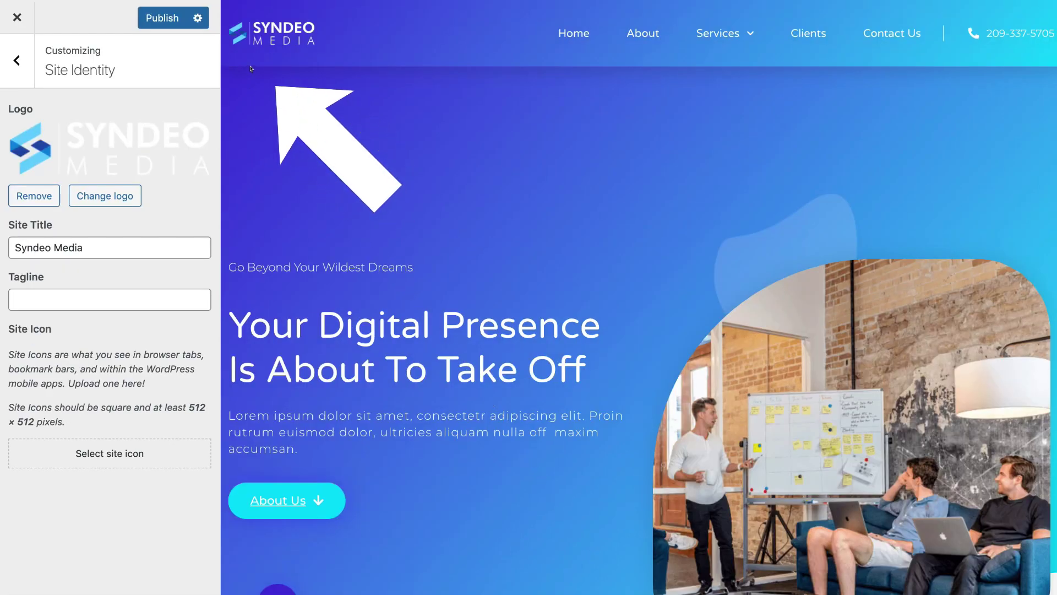
click(165, 19)
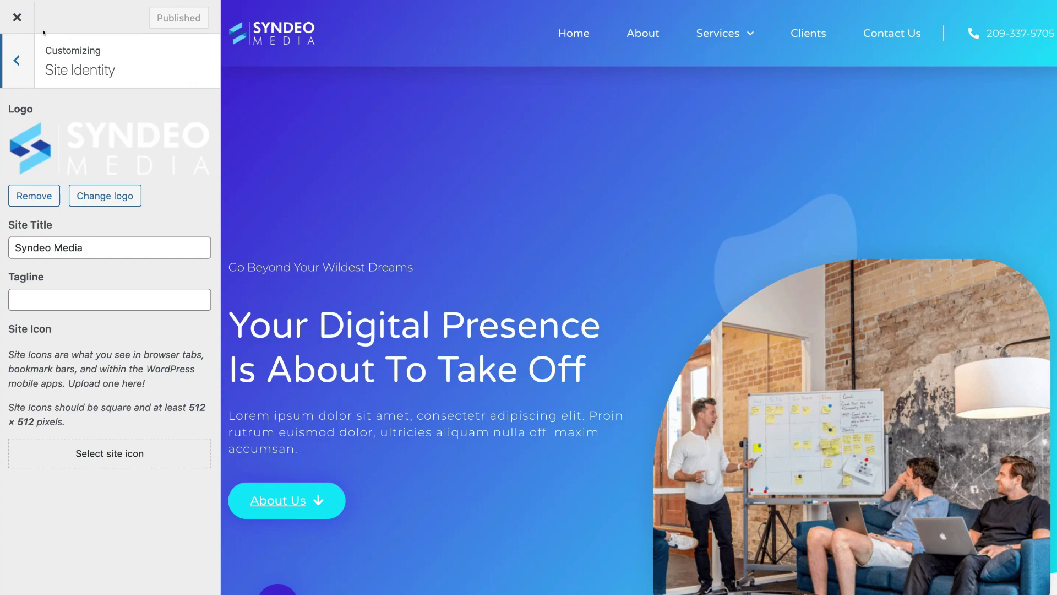
click(17, 15)
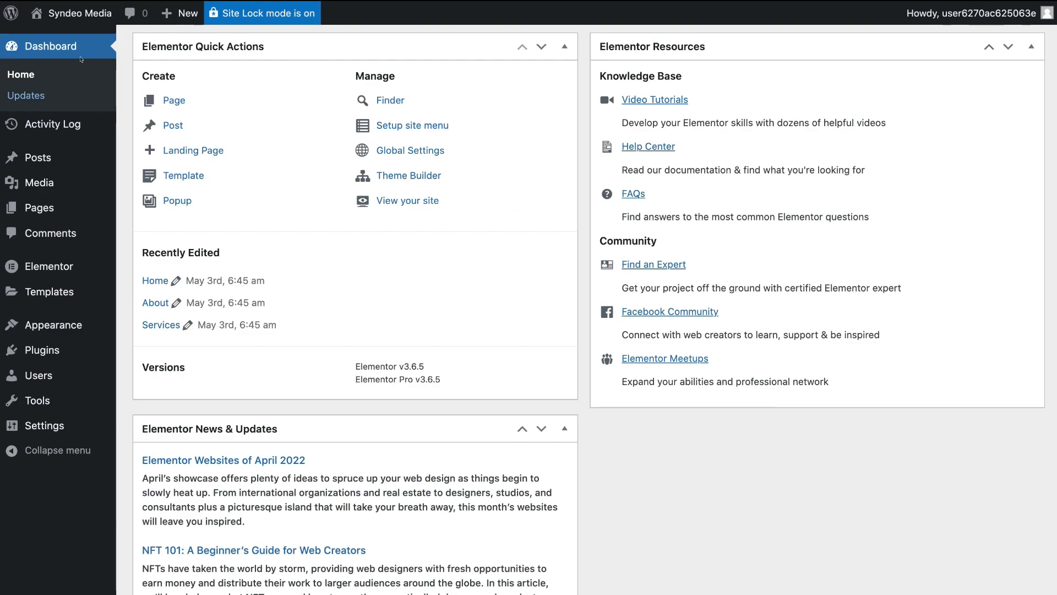
Open the live home page in Elementor and select the site logo in the header for editing.
mouse_move(84, 12)
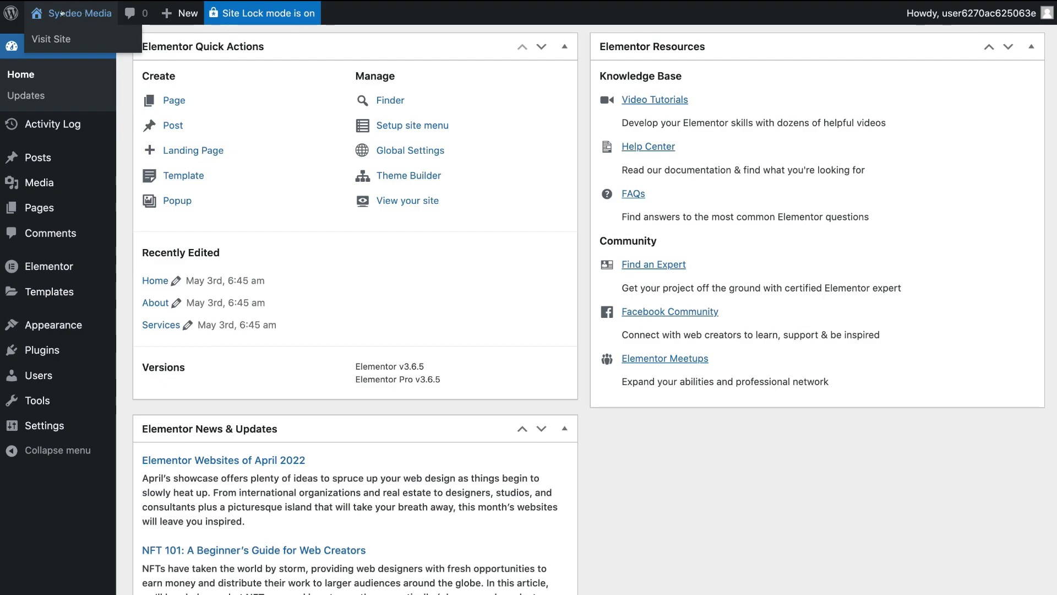
click(85, 38)
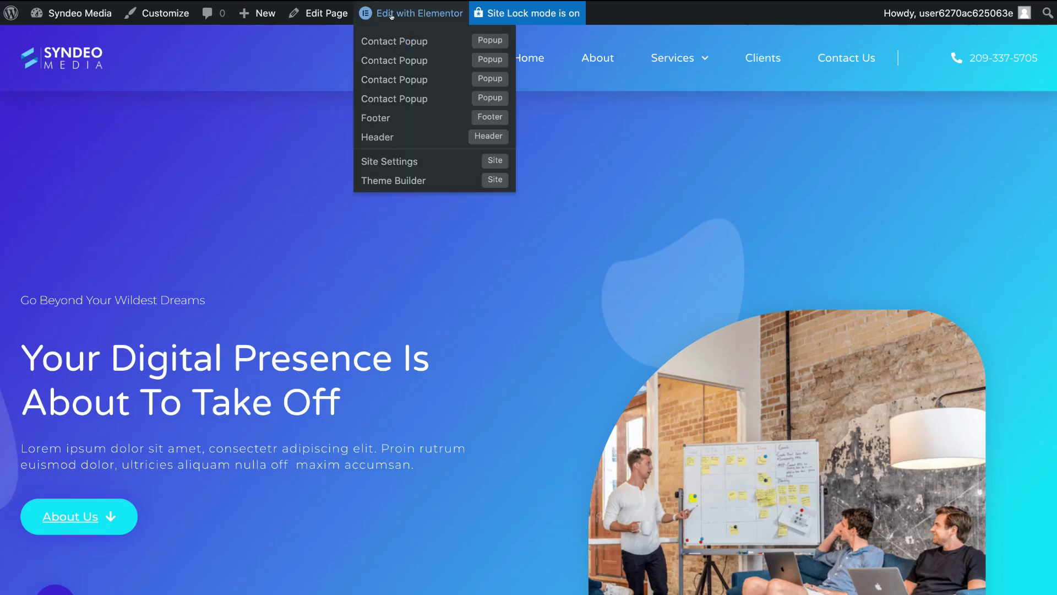
click(414, 16)
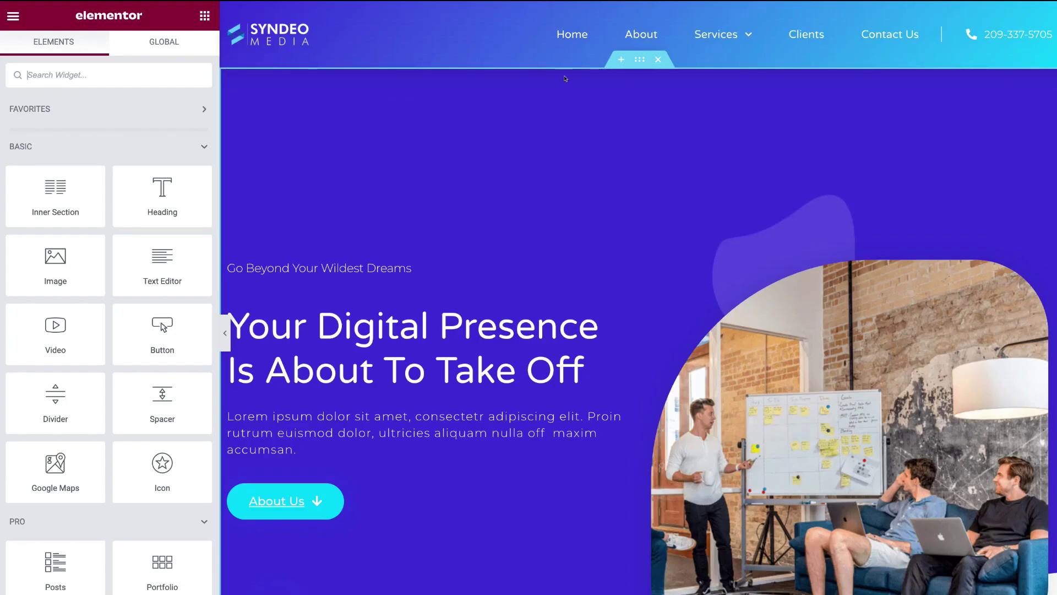
mouse_move(587, 47)
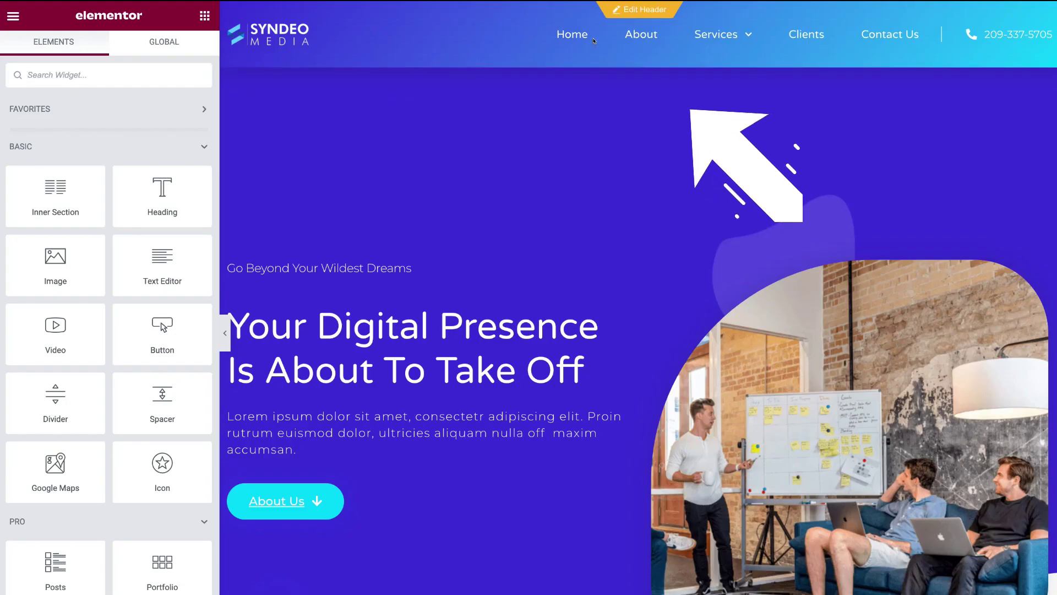
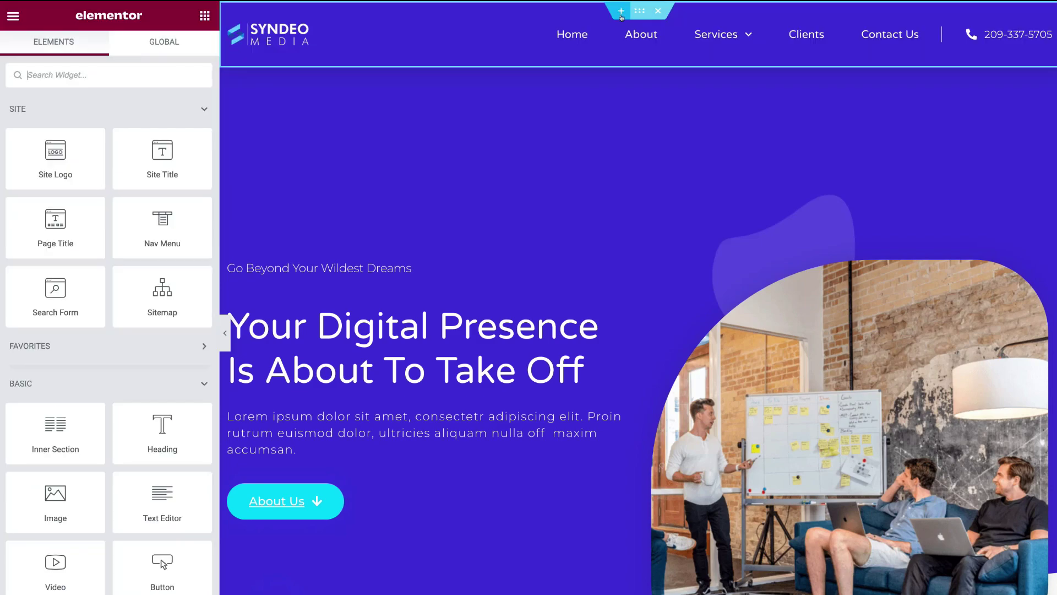
click(279, 30)
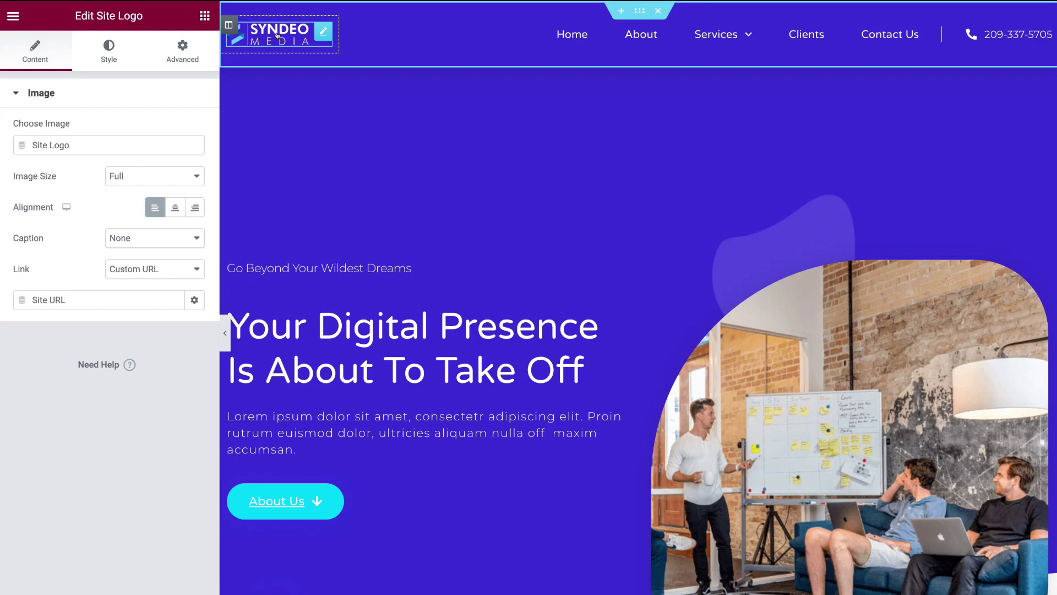
Try center and right alignment on the header logo and return it to left alignment.
click(173, 205)
click(194, 206)
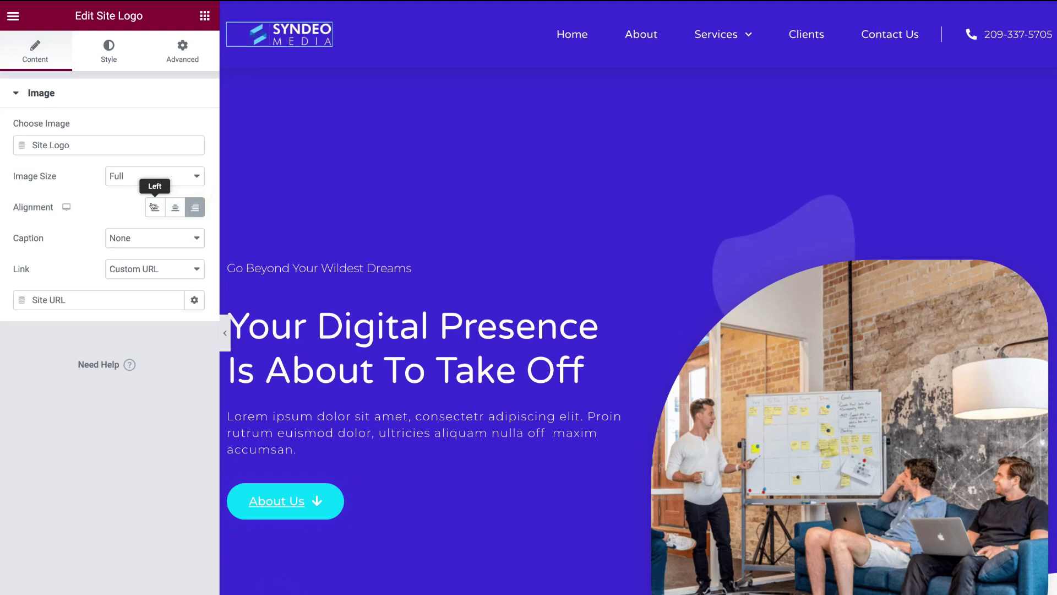
click(155, 207)
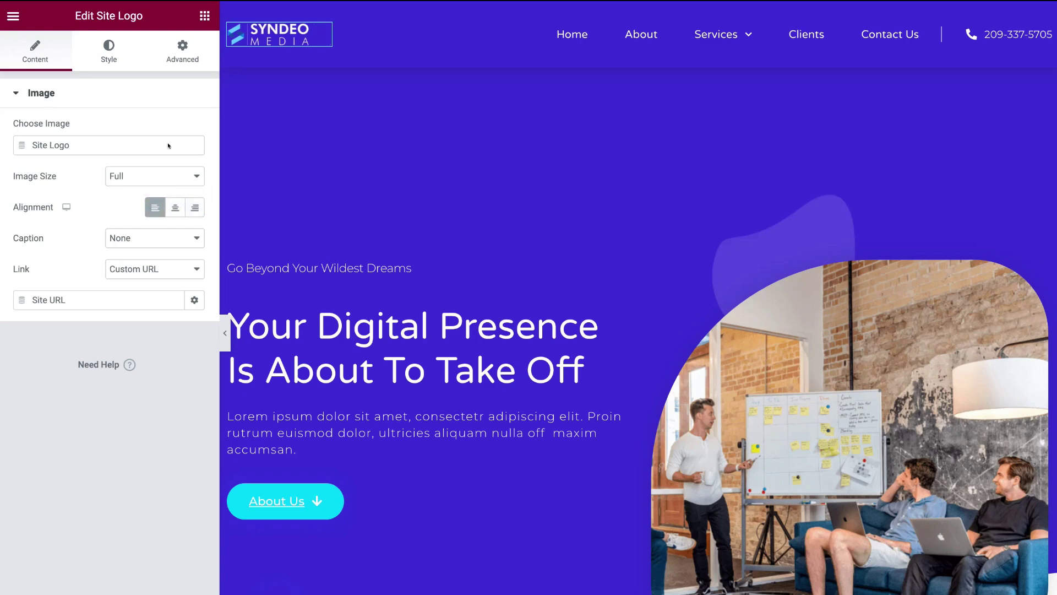
Set the header logo's width to 100% and its height to 53 px.
click(92, 56)
mouse_move(152, 145)
mouse_down()
mouse_move(80, 142)
mouse_move(159, 145)
mouse_up()
mouse_move(21, 235)
mouse_down()
mouse_move(55, 240)
mouse_move(37, 247)
mouse_up()
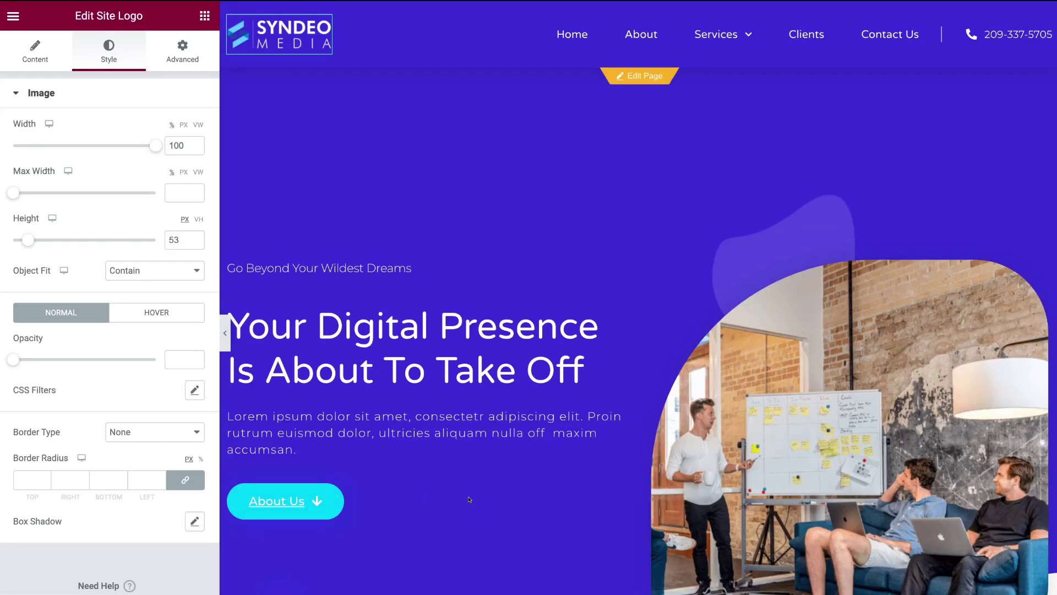
Open the footer for editing and add an Image widget to the empty column beside the mailing list field.
scroll(468, 499, down, 15)
scroll(469, 498, down, 5)
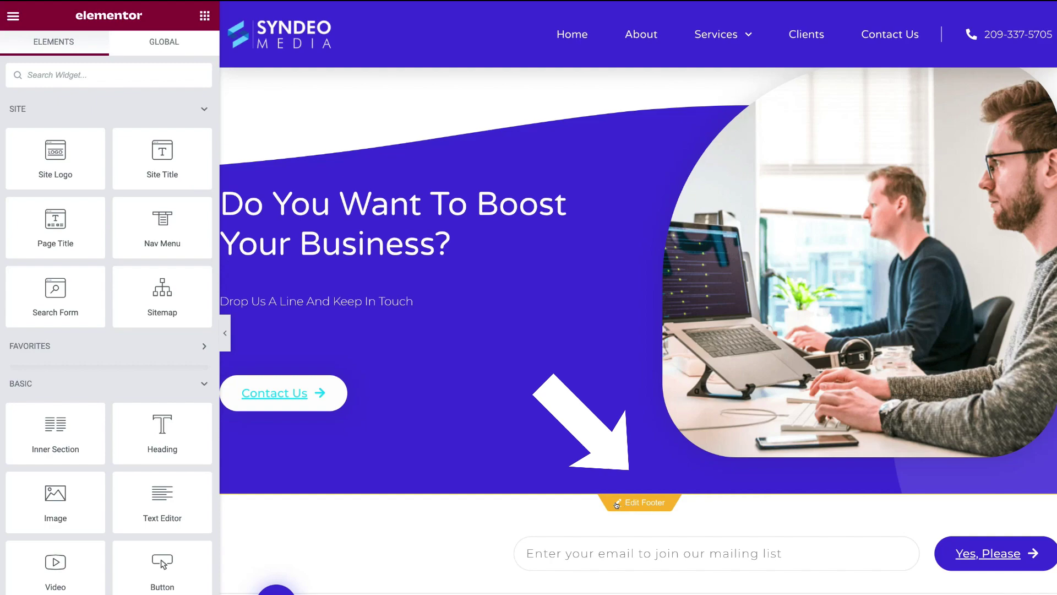
click(639, 503)
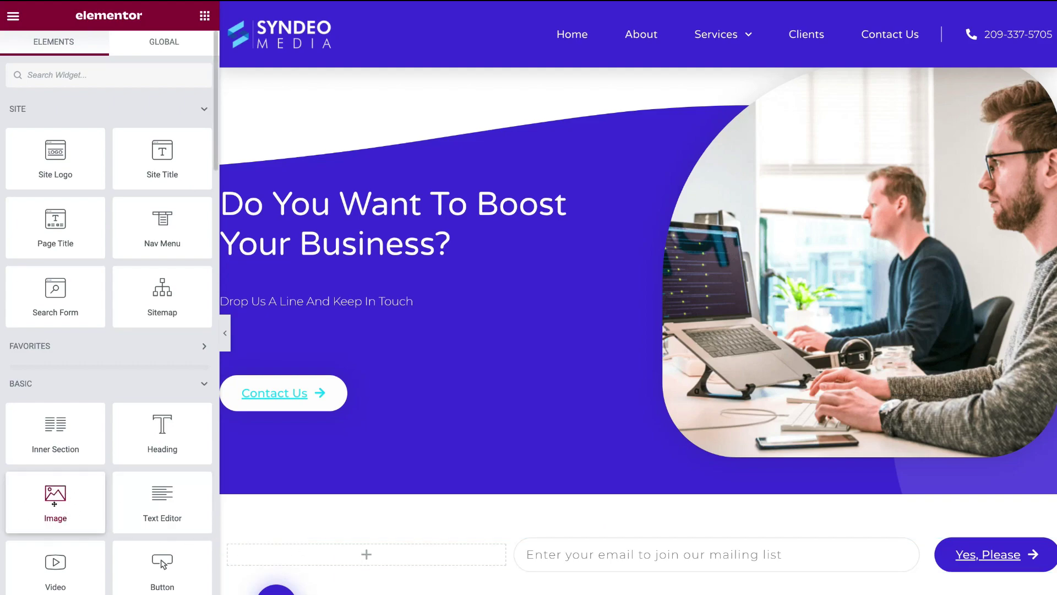
drag(54, 503, 355, 556)
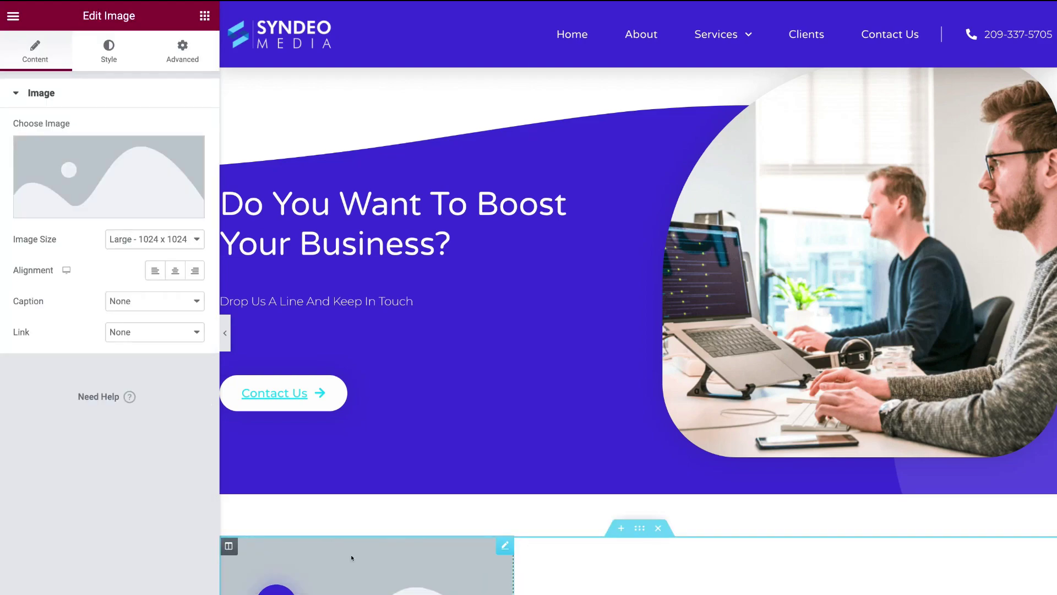
Upload Syndeo Media Logo.png and insert it into the new footer image widget.
scroll(354, 560, down, 2)
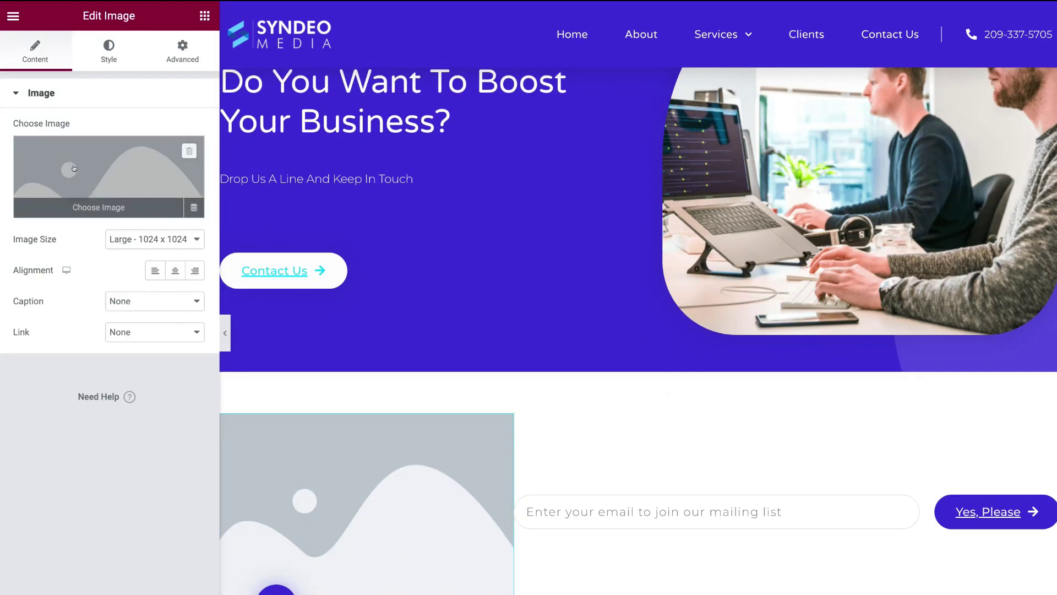
click(73, 168)
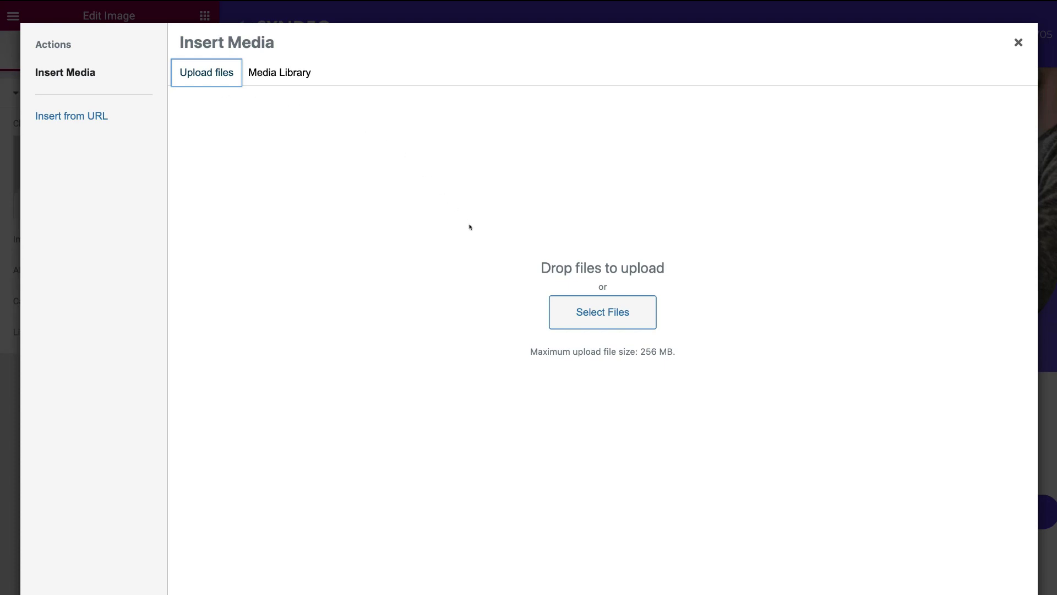
click(599, 309)
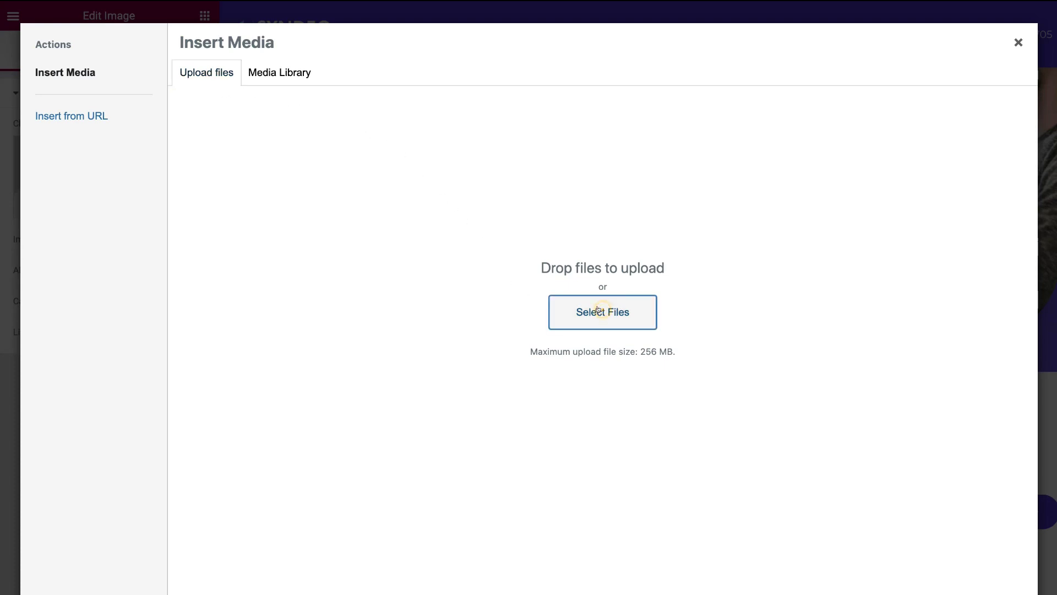
click(475, 63)
click(775, 311)
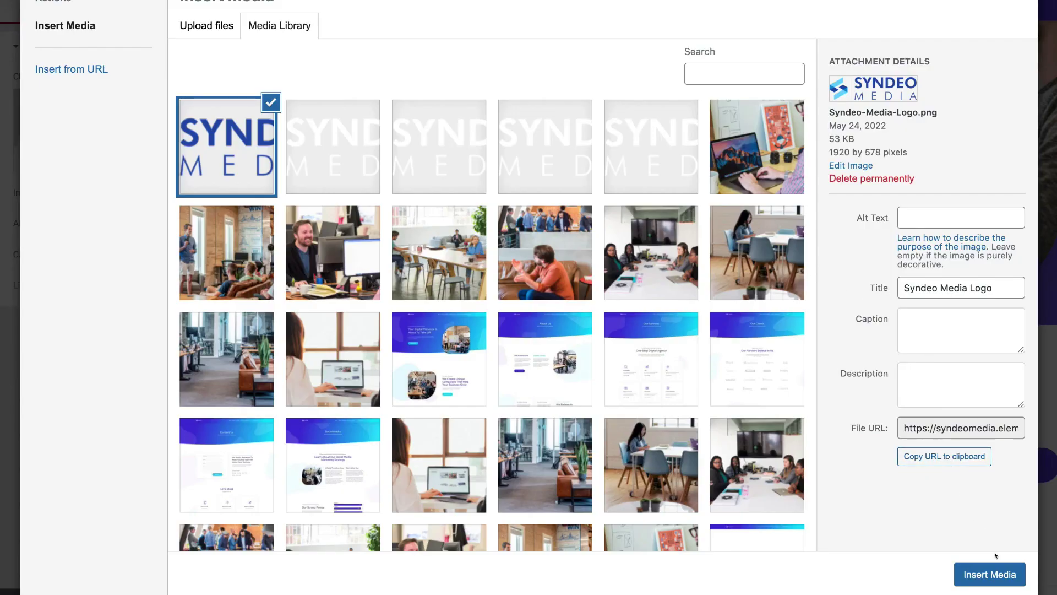
click(991, 574)
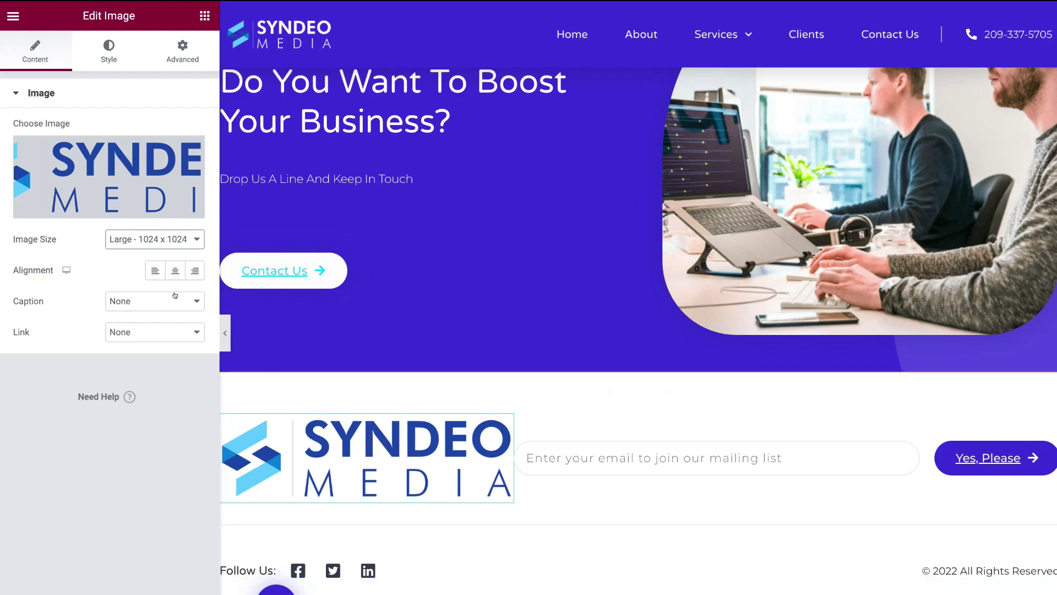
Give the footer logo a width of 55% with left alignment, and update the site.
click(105, 60)
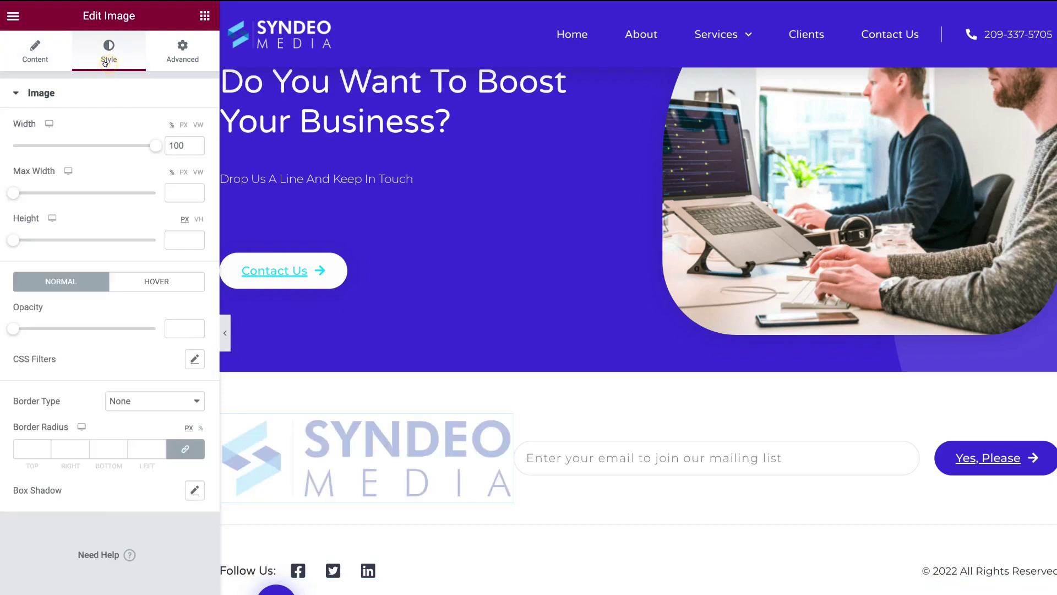
drag(146, 144, 85, 147)
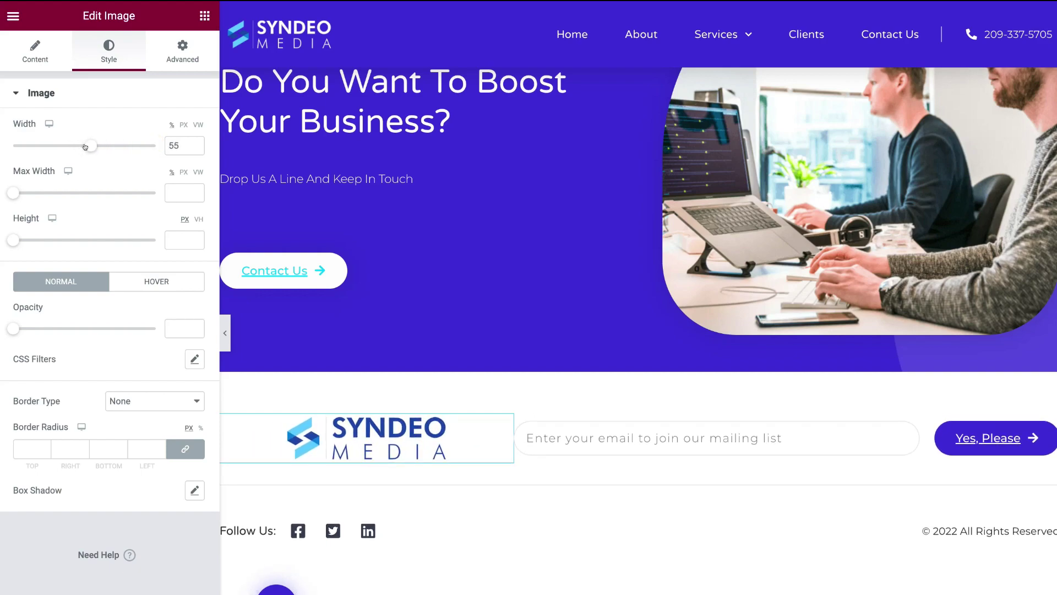
click(34, 53)
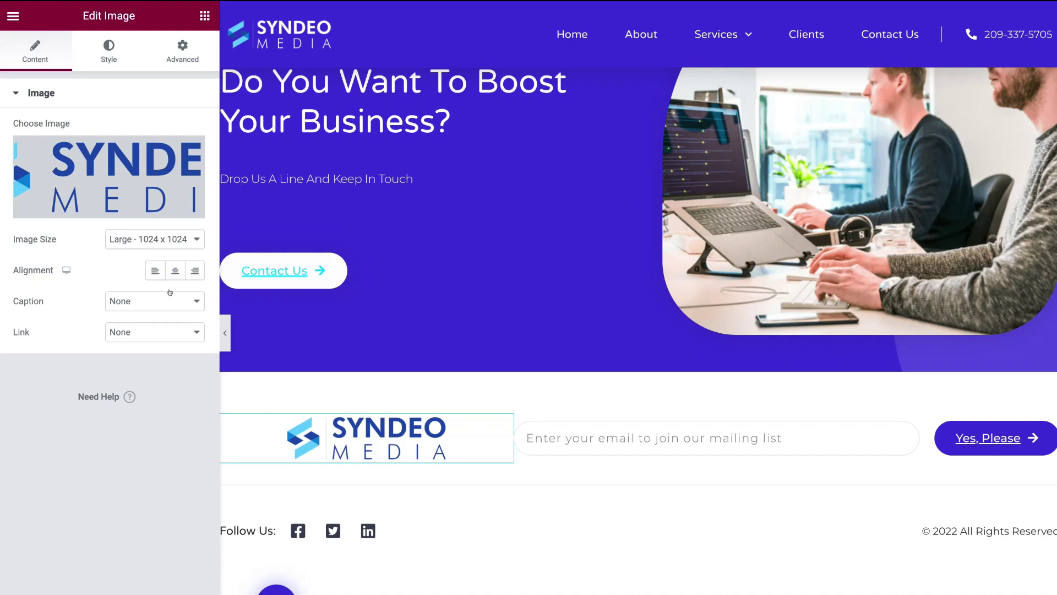
click(193, 270)
click(175, 270)
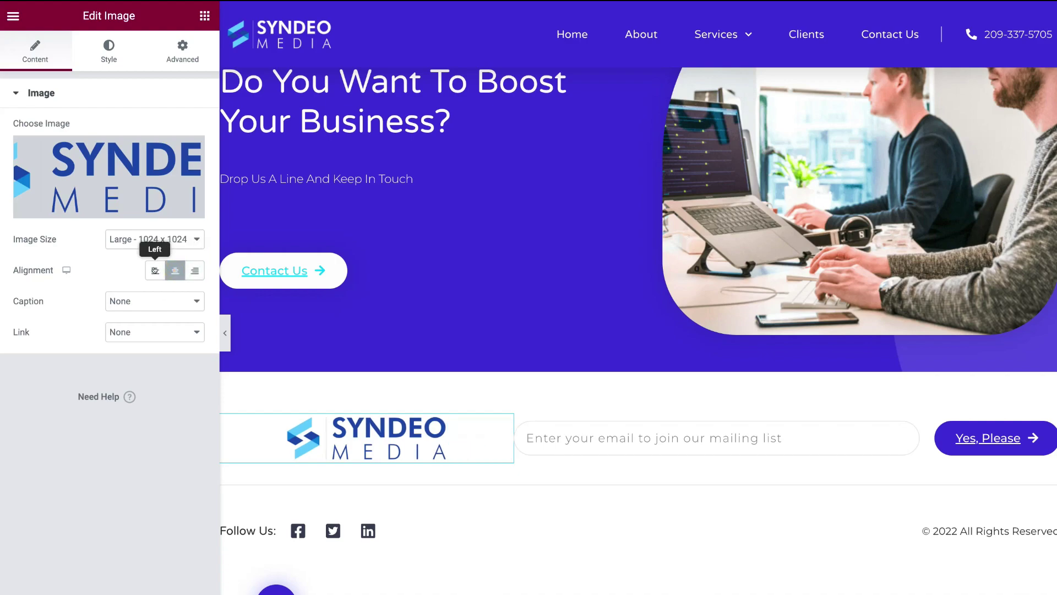
click(155, 270)
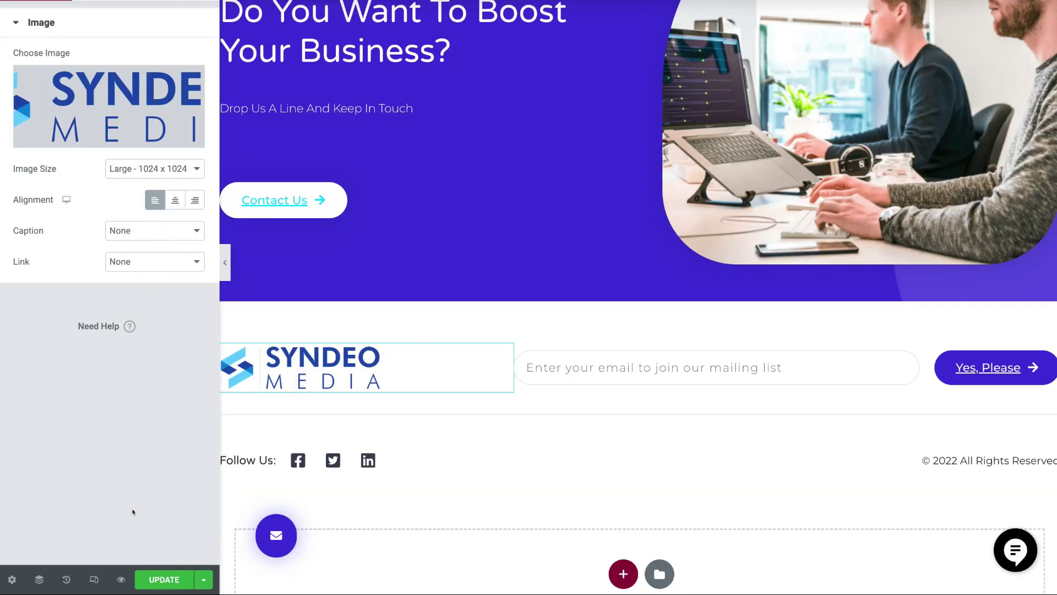
click(165, 580)
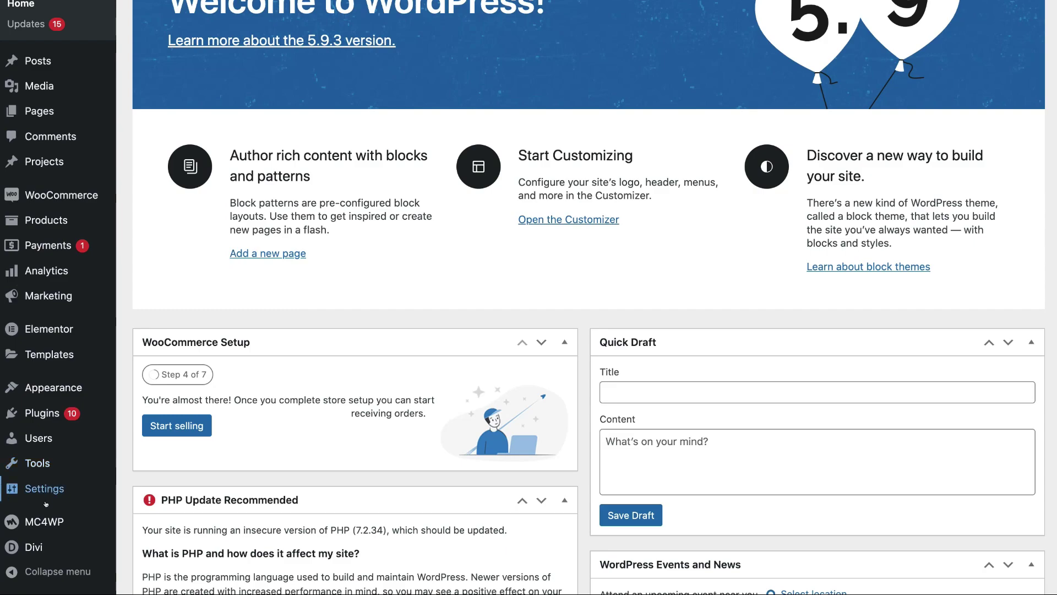
Set Logo-colour.jpg from the media library as the site logo in the Divi theme options and save the changes.
mouse_move(52, 542)
click(53, 543)
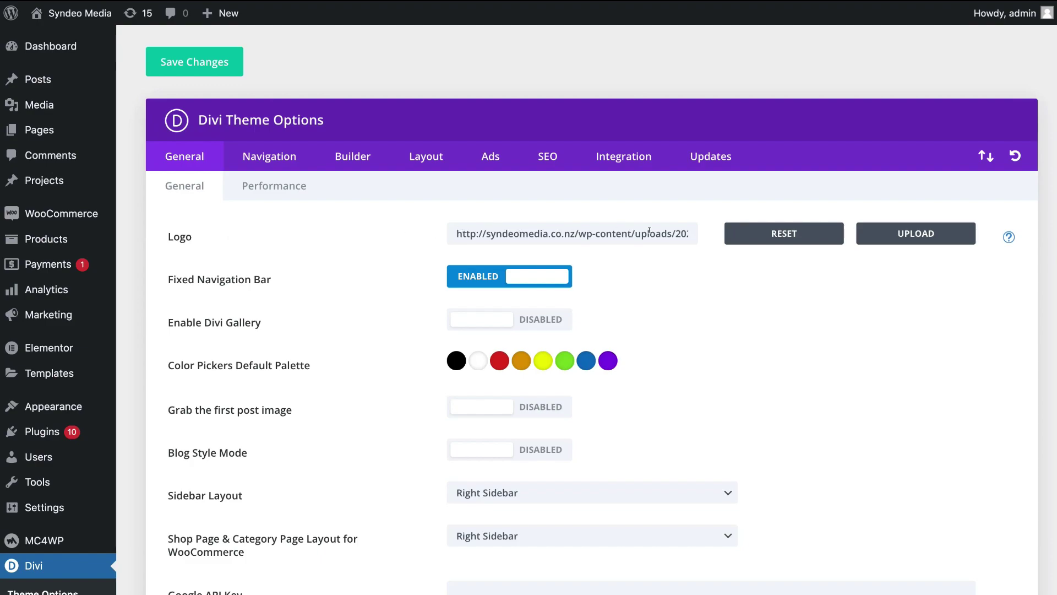
click(887, 230)
click(775, 400)
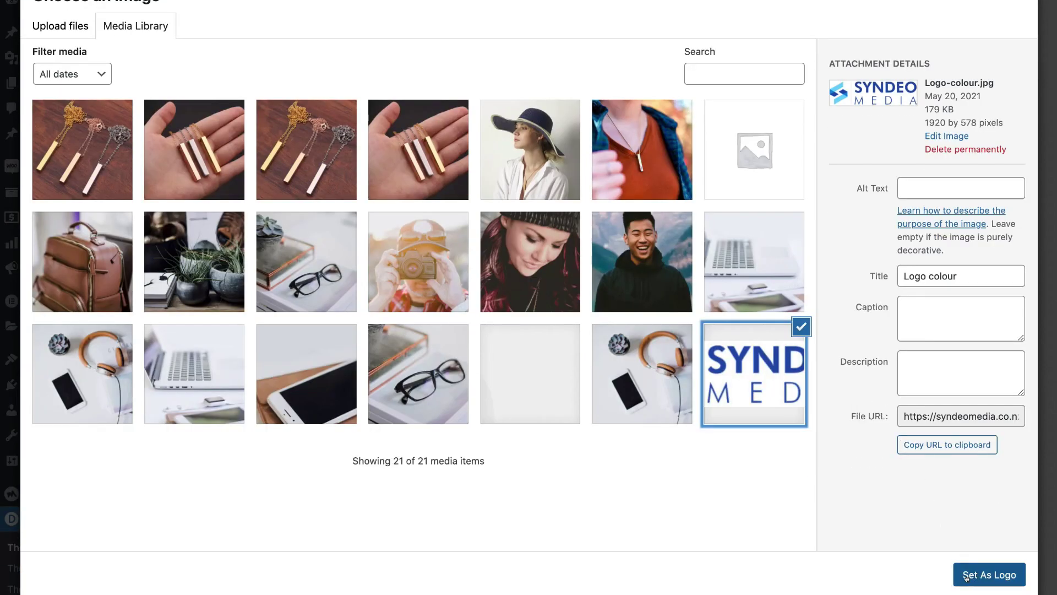
click(989, 574)
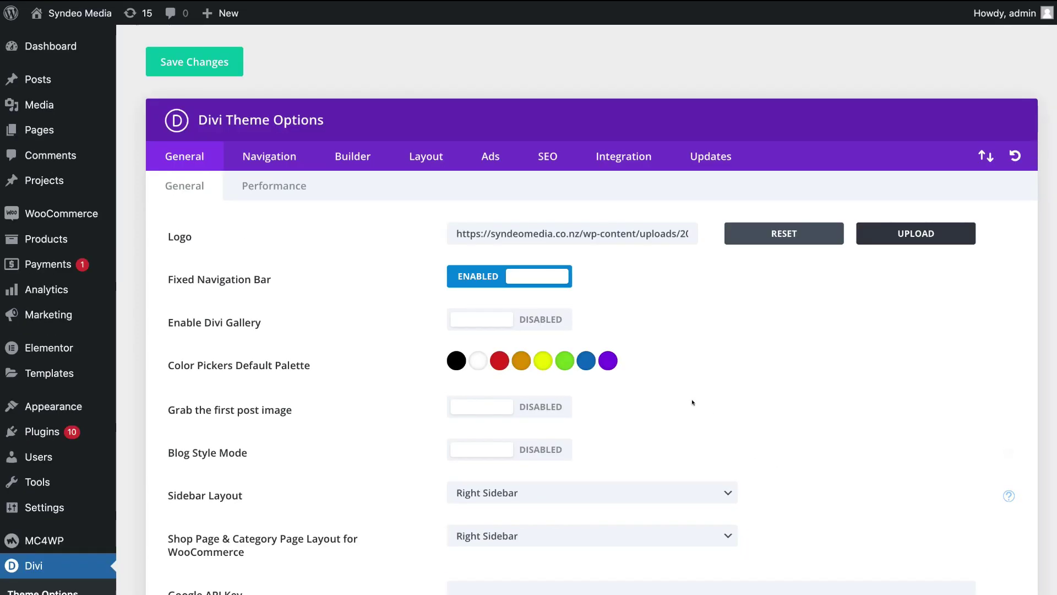
click(192, 65)
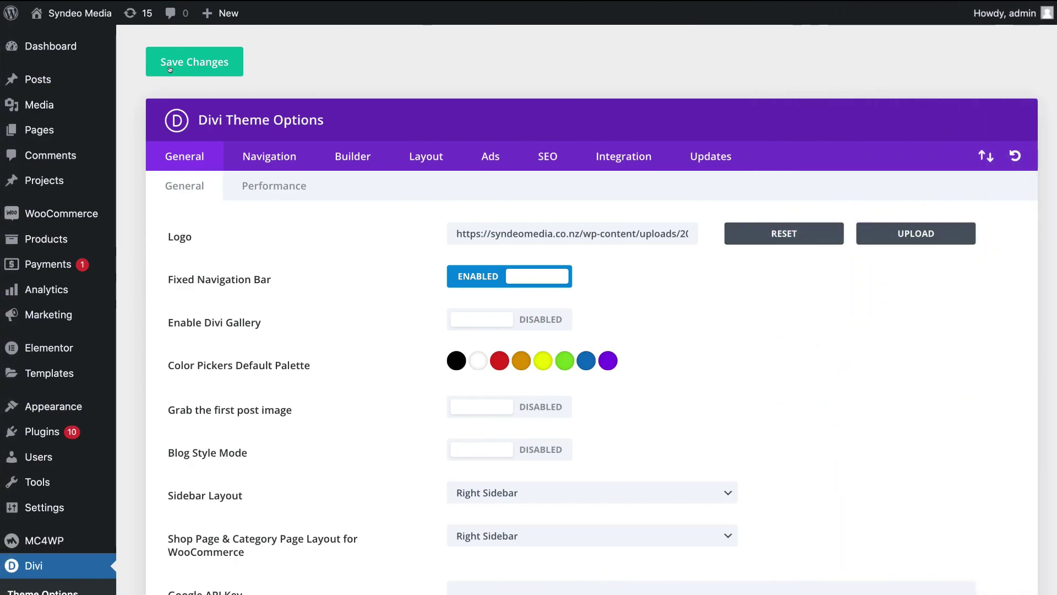
Visit the live site to check the logo in its header and return to the dashboard.
mouse_move(73, 12)
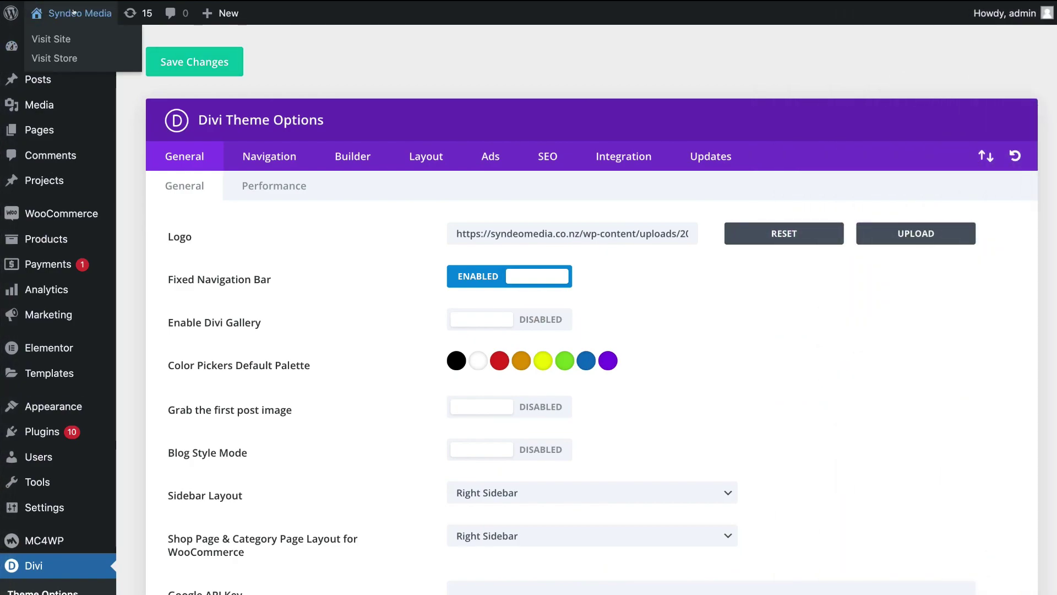
click(61, 35)
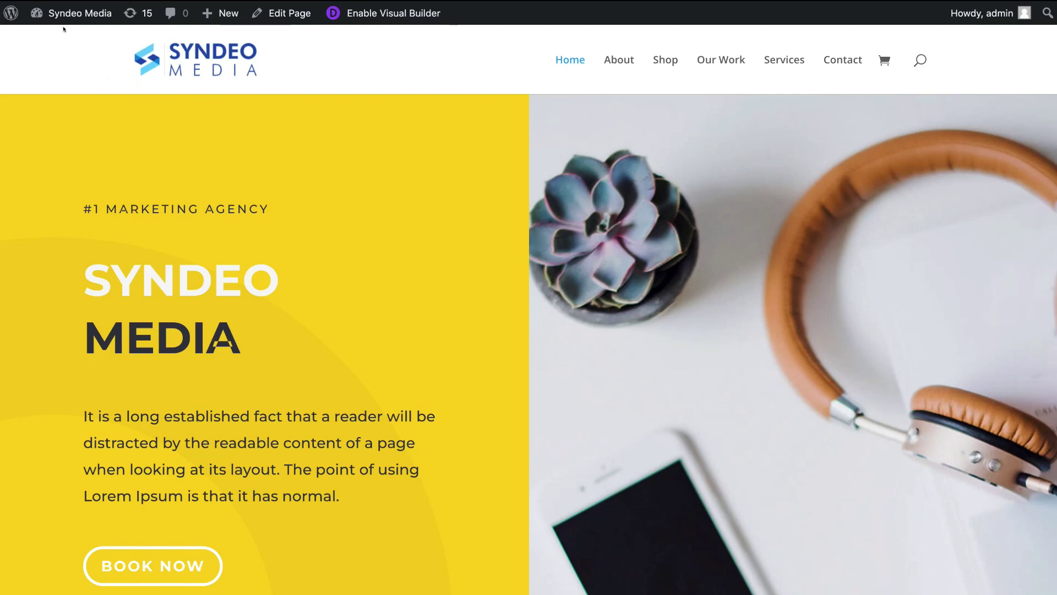
click(46, 13)
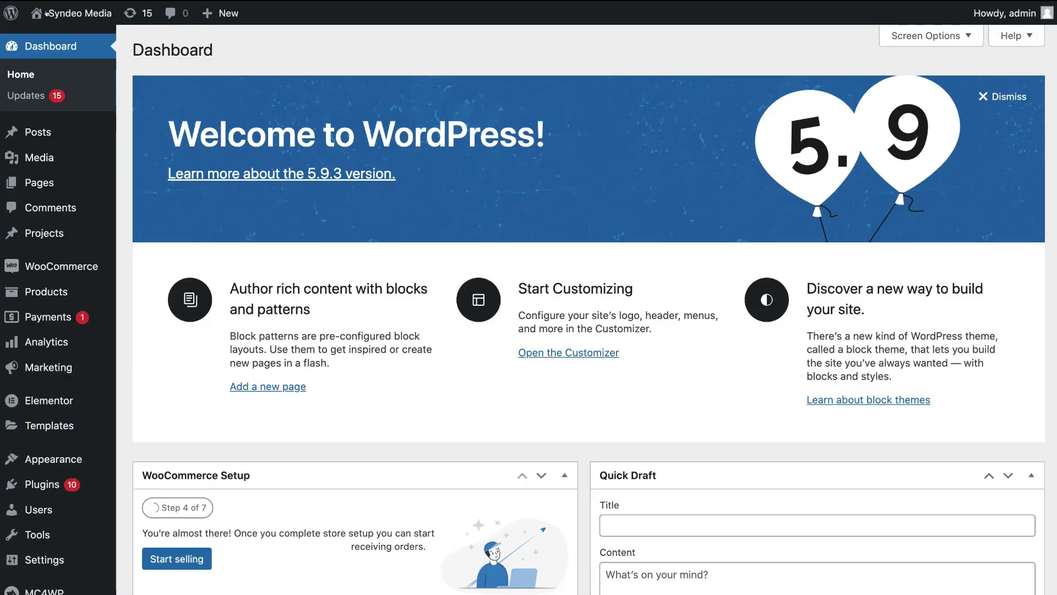
Customize the primary menu bar in the header and navigation settings with a logo max height of 68, and publish.
mouse_move(53, 459)
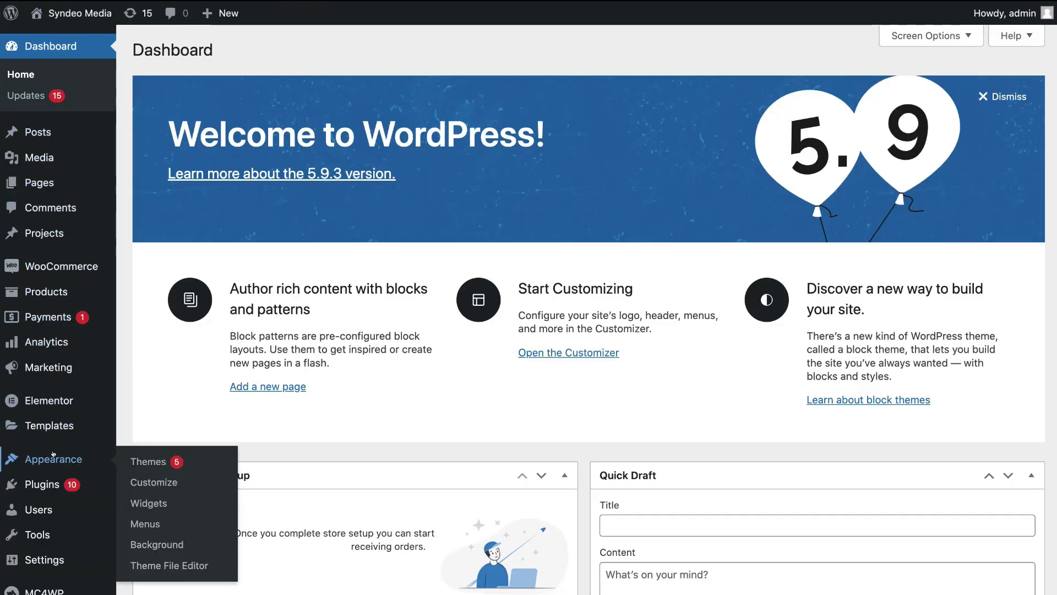
click(151, 483)
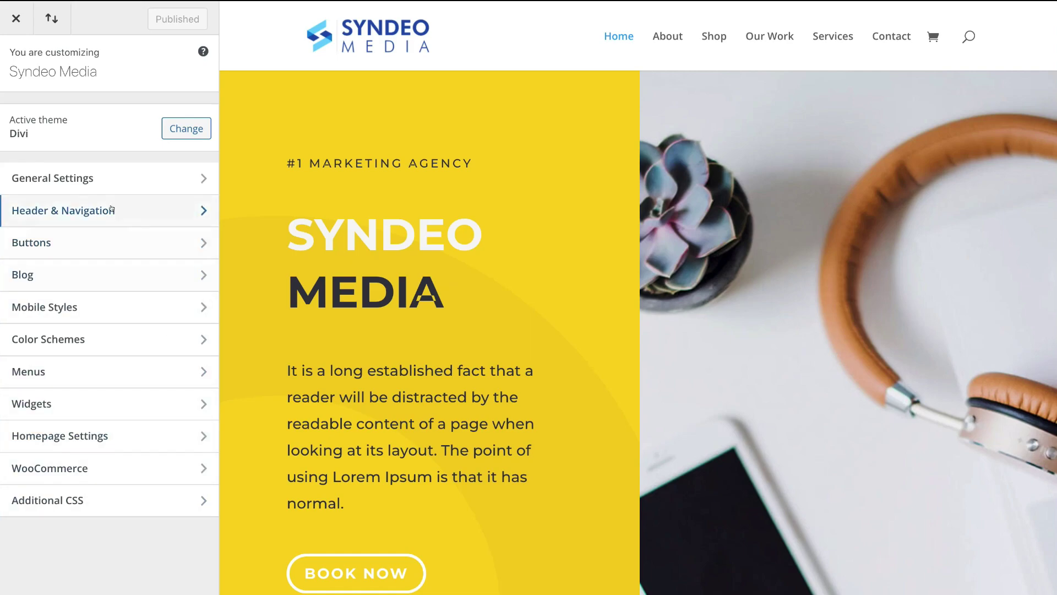
click(136, 211)
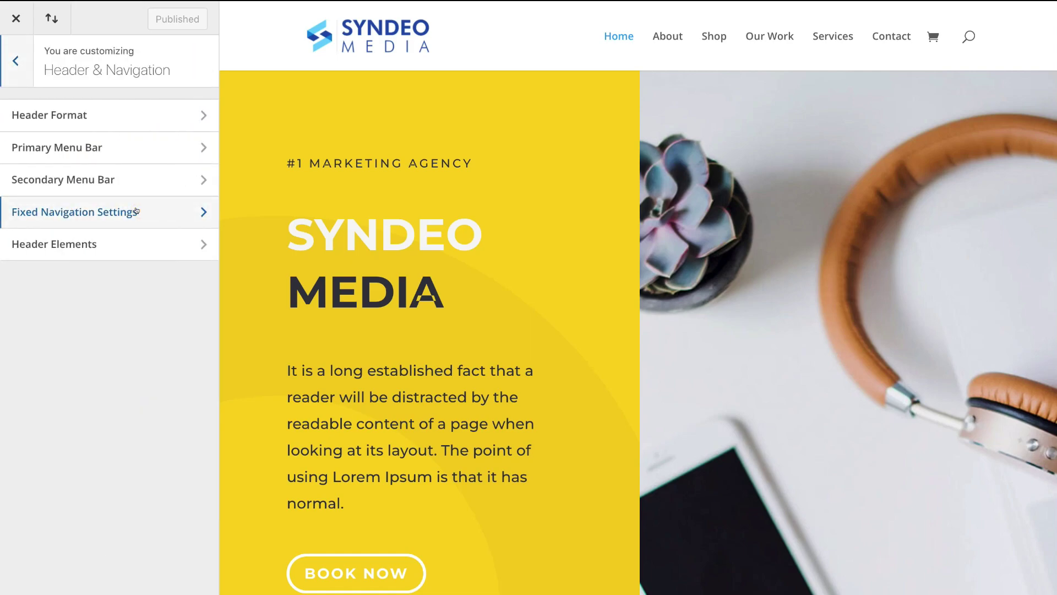
click(149, 149)
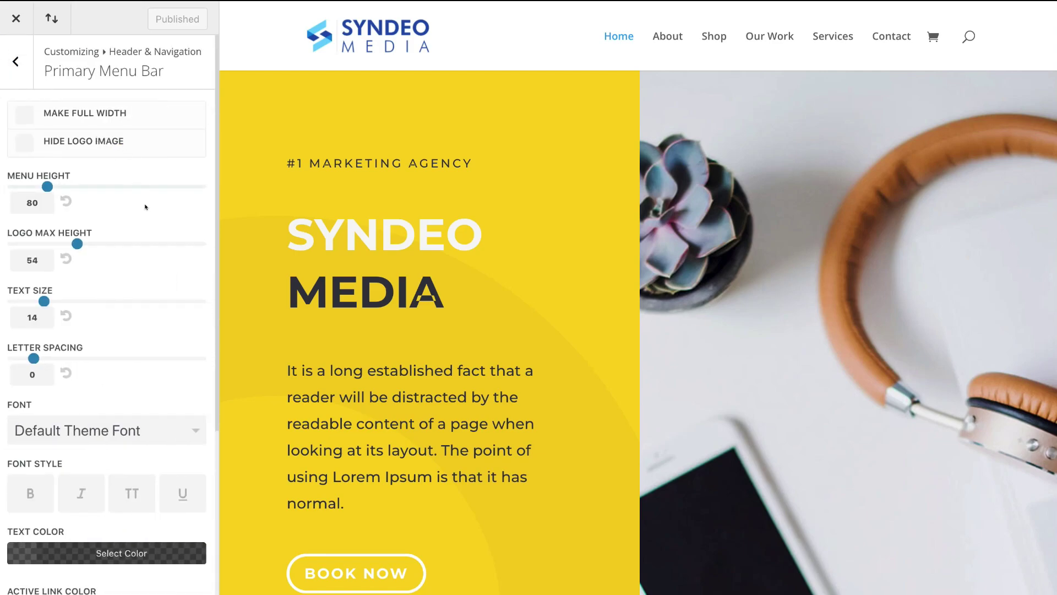
click(75, 243)
drag(75, 243, 113, 243)
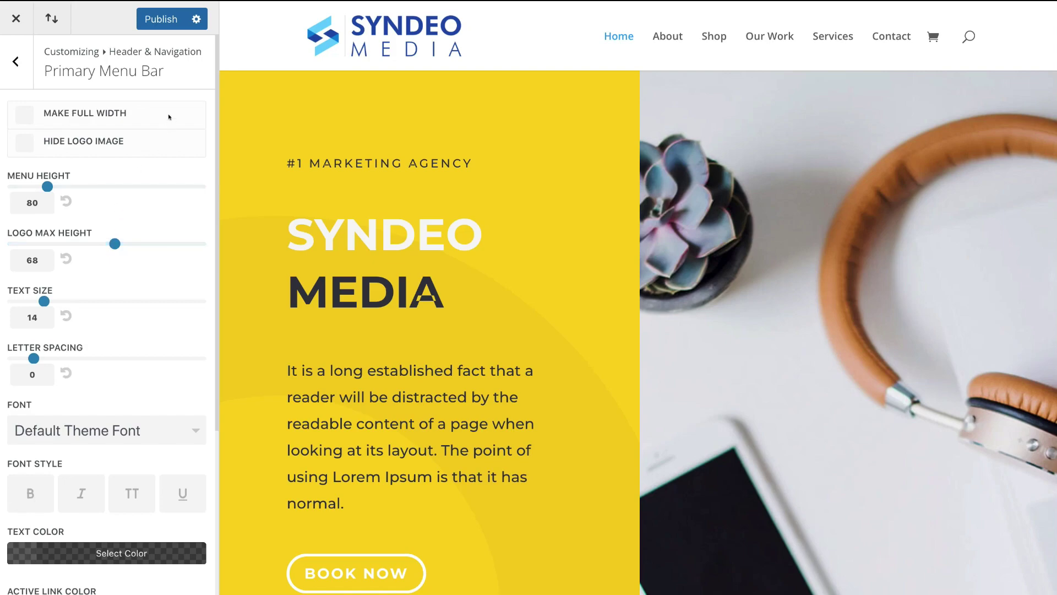
click(152, 20)
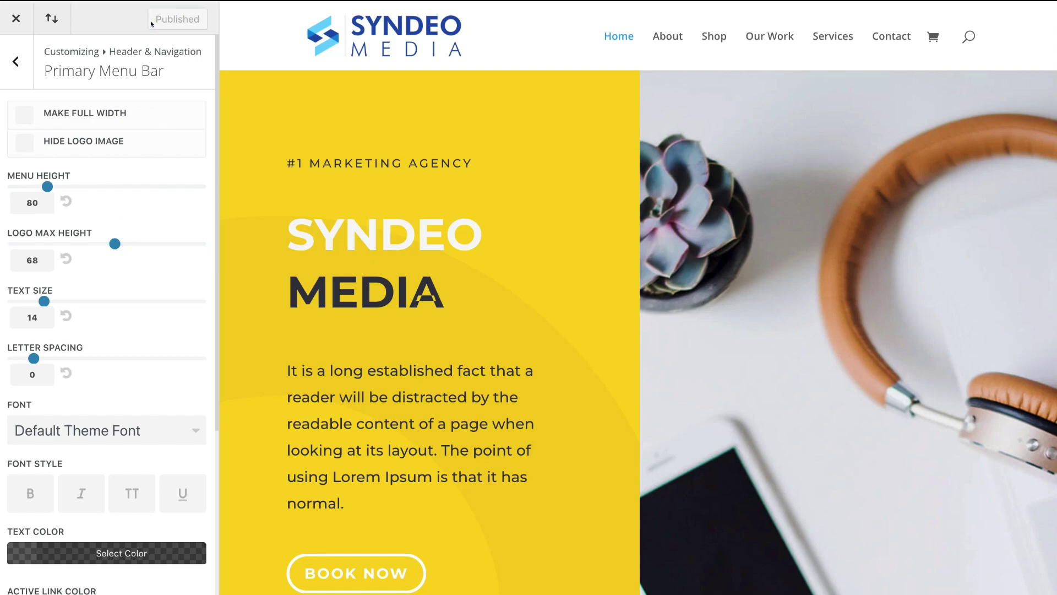